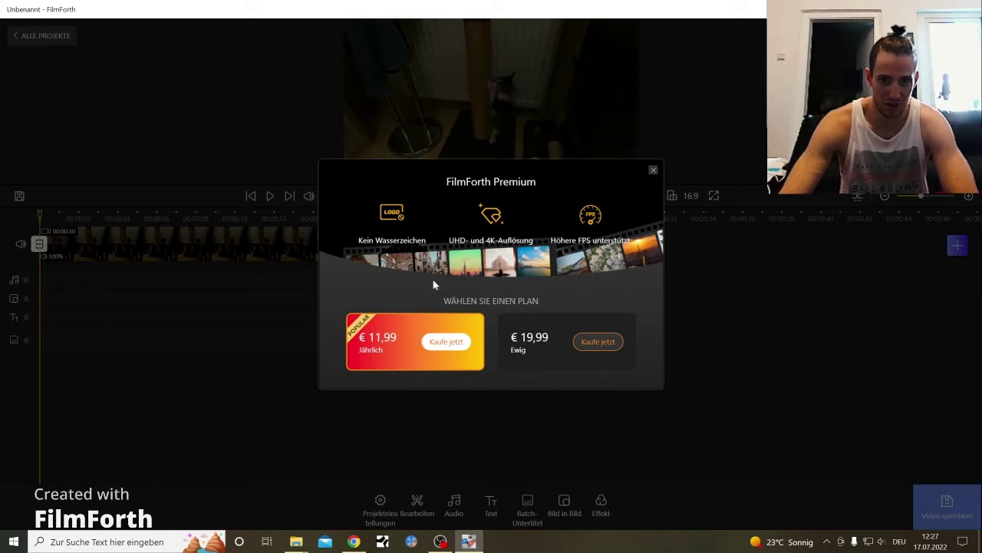
# Step: Close the FilmForth Premium offer, reopen it from the watermark label, and close it again
pyautogui.click(652, 170)
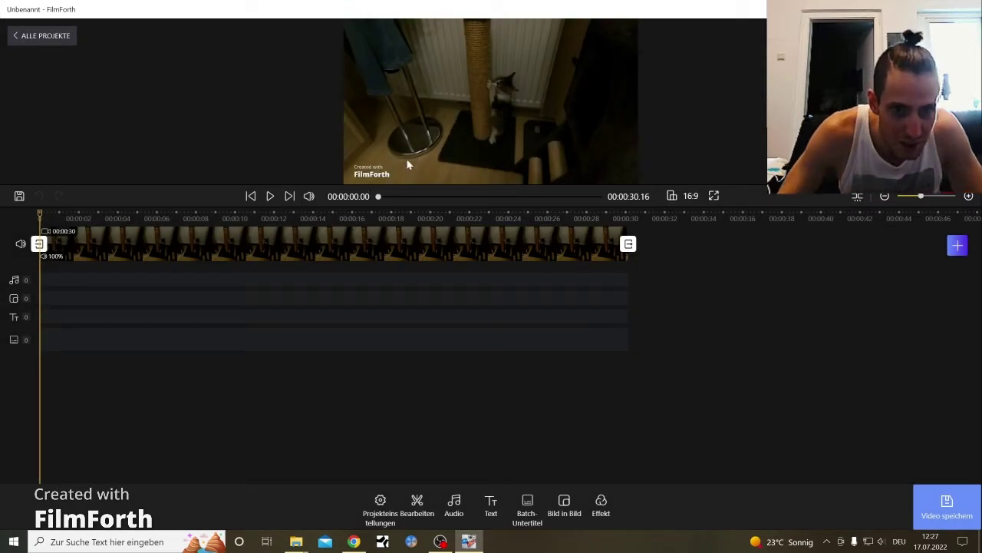
pyautogui.click(368, 171)
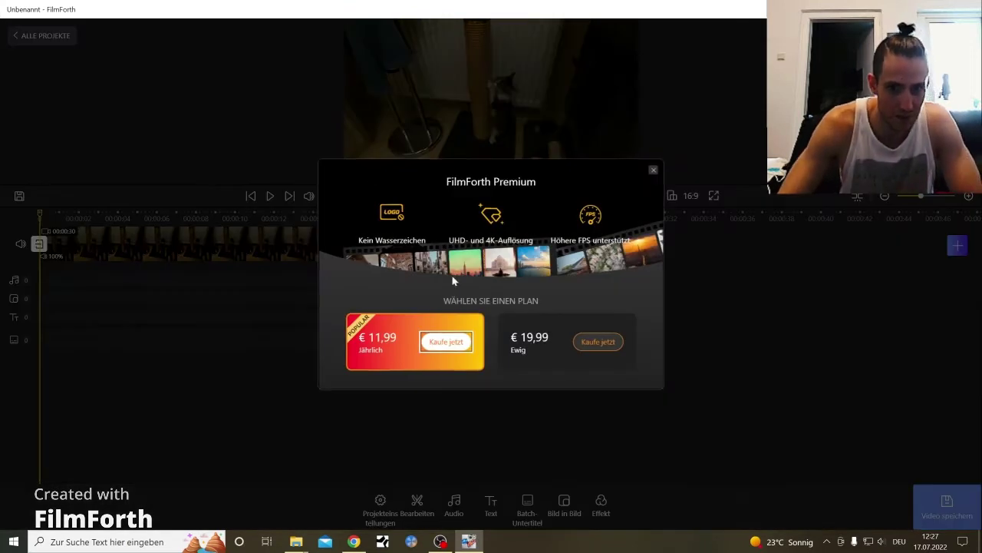
pyautogui.click(652, 171)
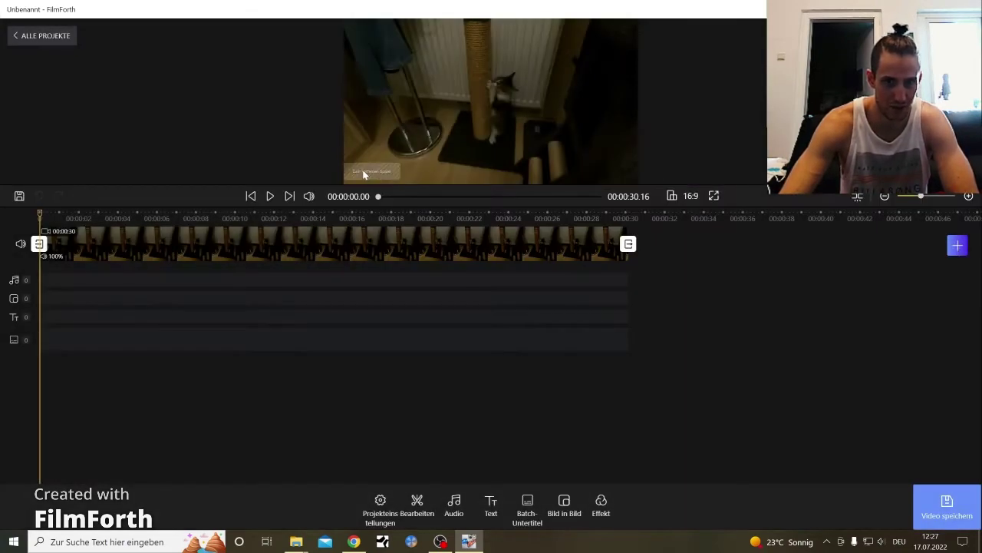
pyautogui.click(367, 173)
# Step: Dismiss the Premium offer and switch to the picture-in-picture overlay tools for the cat clip
pyautogui.click(653, 170)
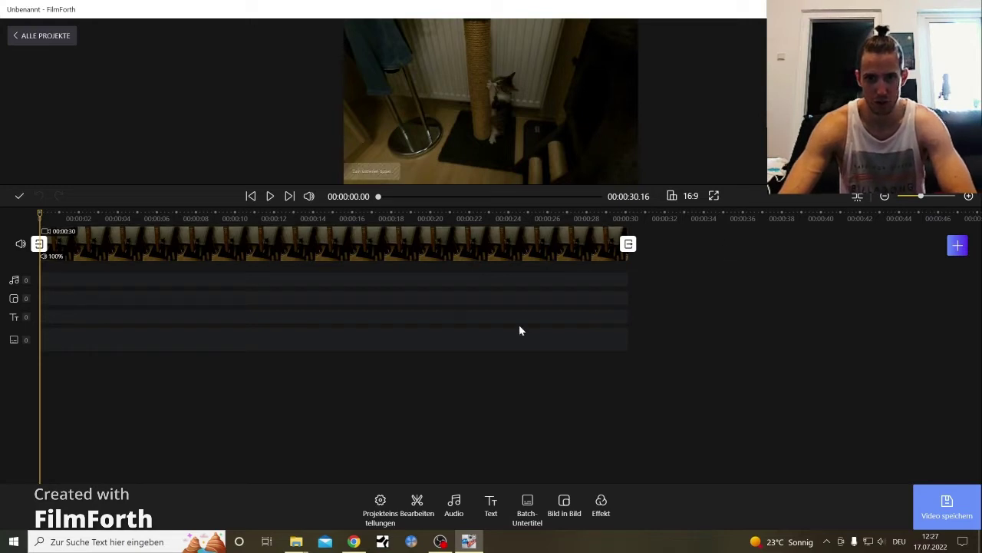
pyautogui.click(491, 251)
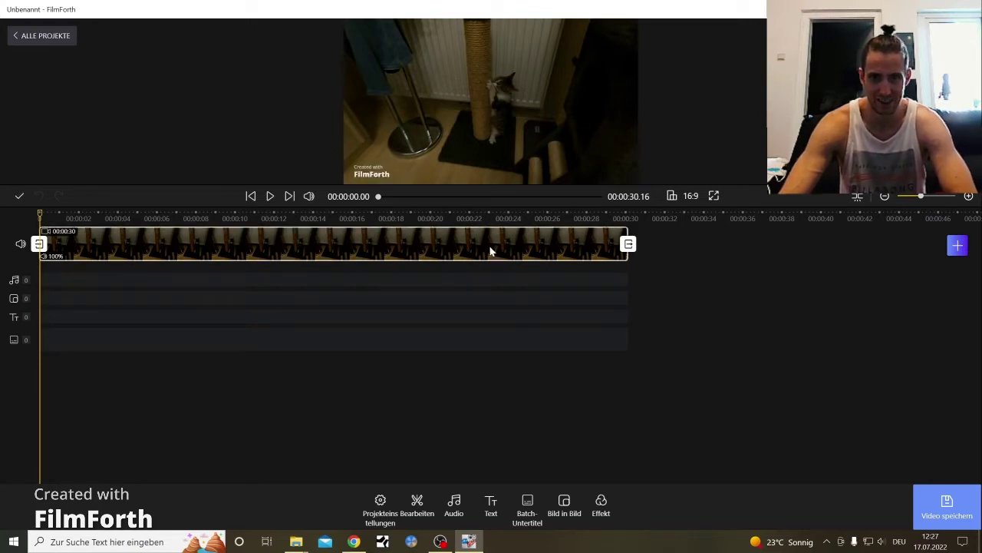
pyautogui.click(811, 319)
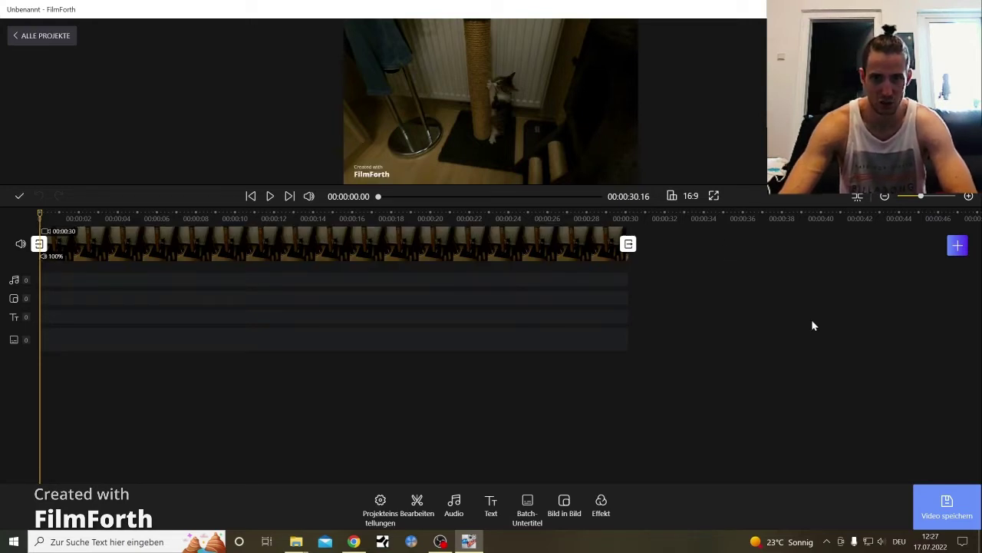
pyautogui.click(417, 506)
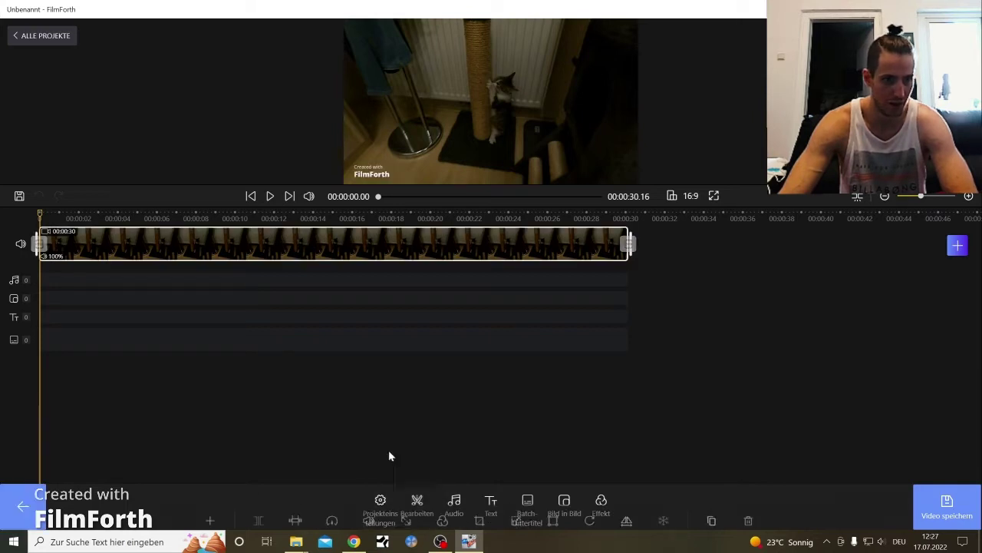
pyautogui.click(184, 308)
# Step: Add a photo overlay, browsing Bilder > memes and selecting 2pfcbu.jpg
pyautogui.click(246, 507)
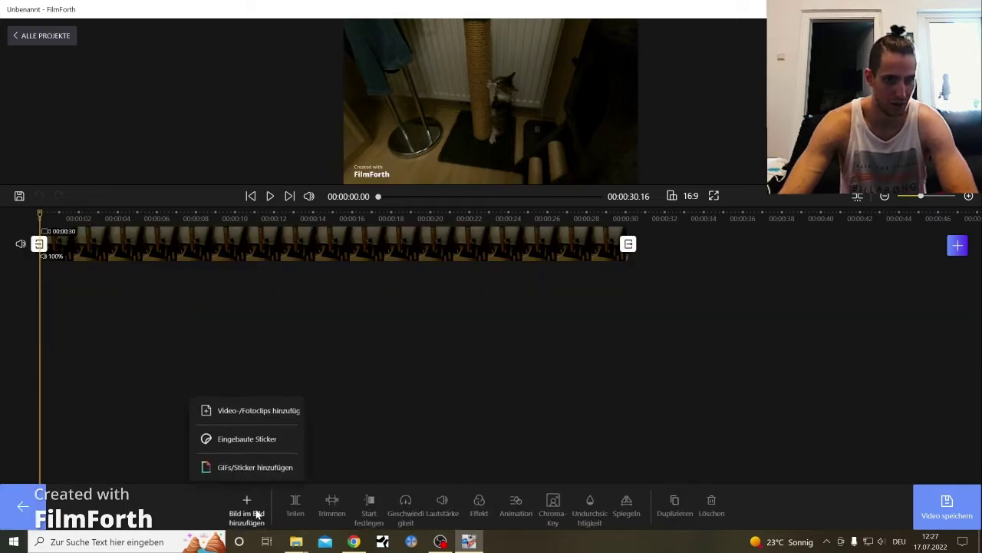
pyautogui.click(257, 413)
pyautogui.scroll(3, 62, 145)
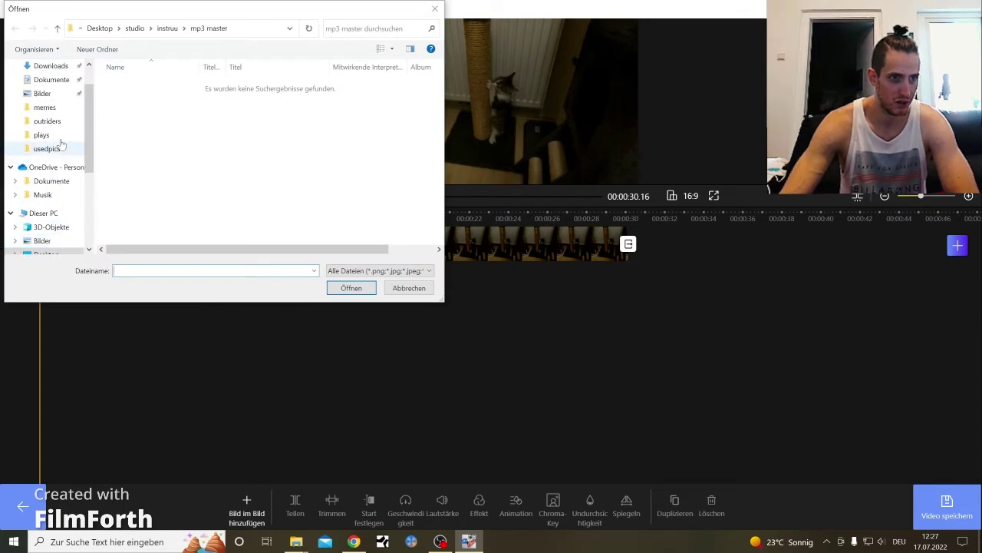
pyautogui.click(47, 93)
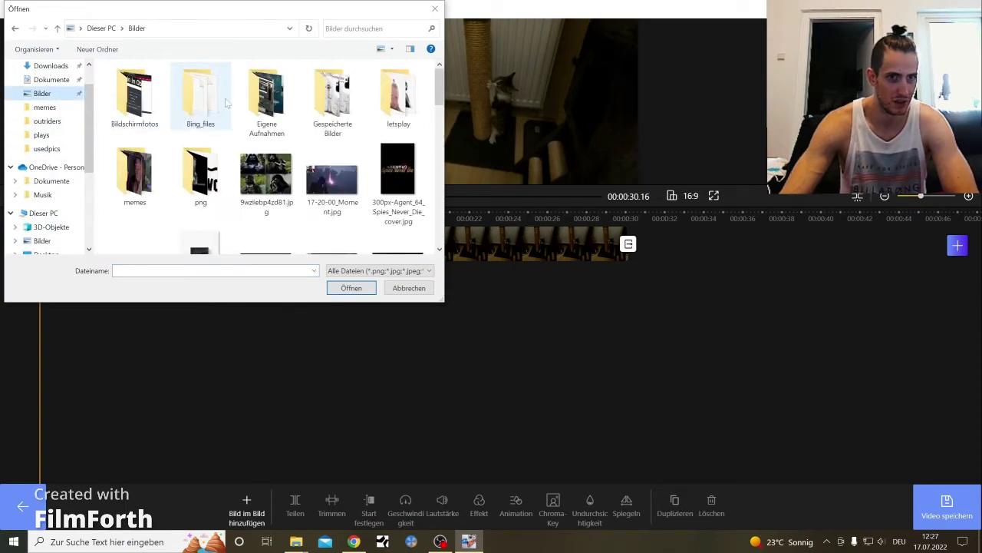
pyautogui.doubleClick(154, 180)
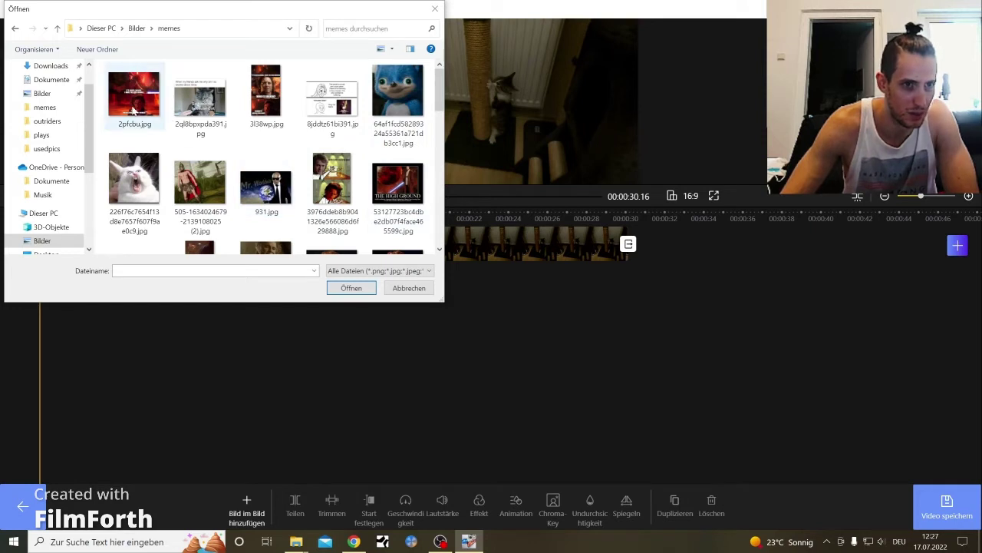
pyautogui.click(134, 111)
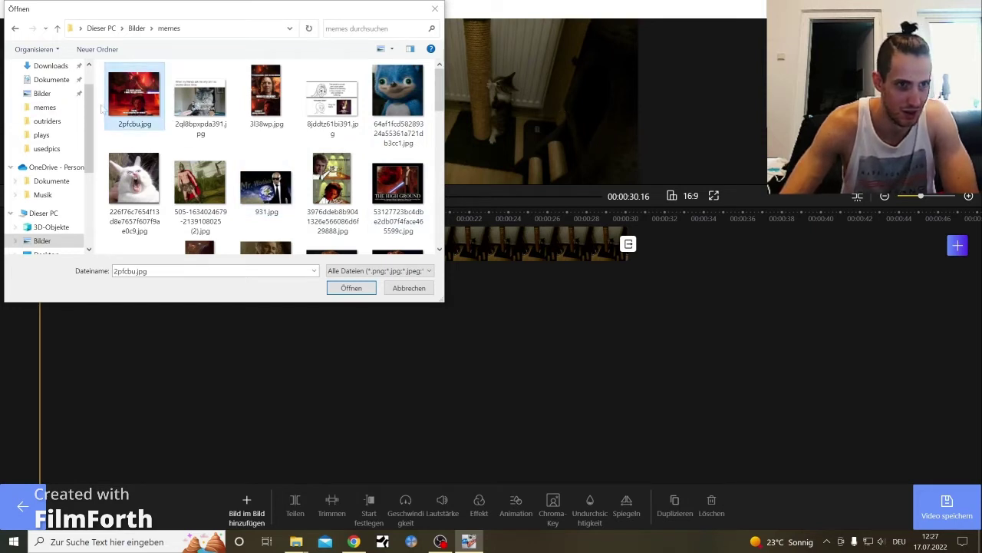
# Step: Insert 2pfcbu.jpg as an overlay, enlarge it and move it to the frame's left side
pyautogui.doubleClick(129, 104)
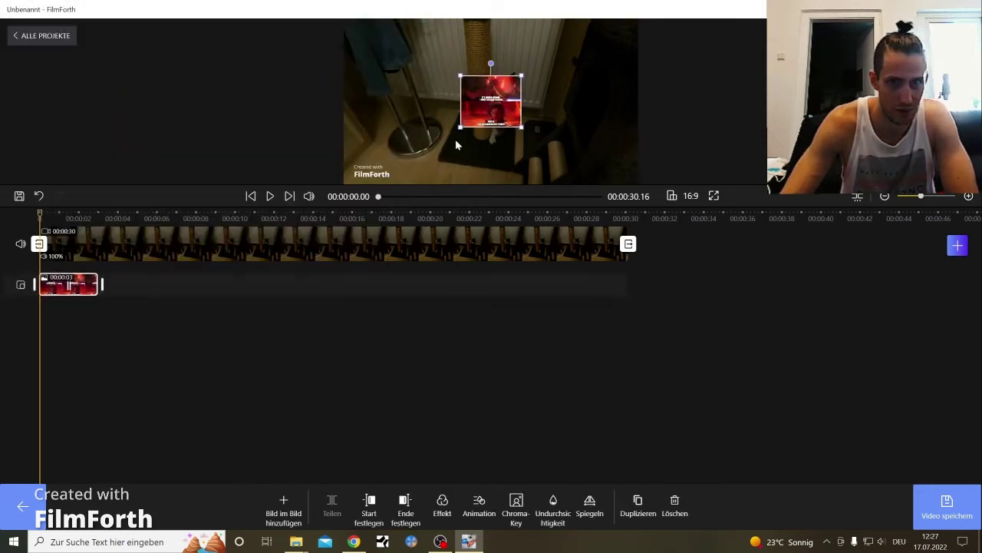
pyautogui.moveTo(456, 131); pyautogui.dragTo(395, 182)
pyautogui.moveTo(443, 148); pyautogui.dragTo(391, 152)
pyautogui.moveTo(472, 76); pyautogui.dragTo(478, 69)
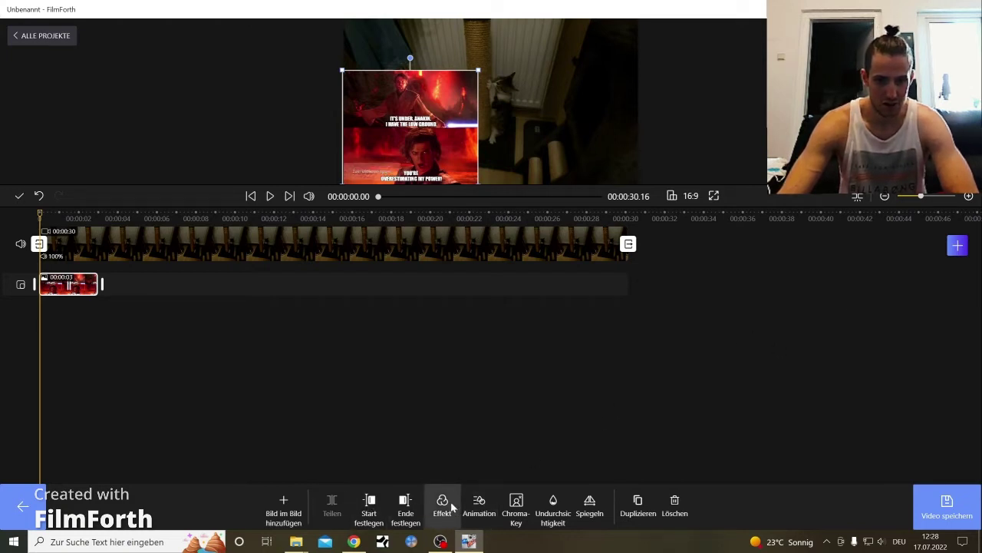
# Step: Give the meme overlay a 2-second Einblenden entrance animation and return to the timeline
pyautogui.click(478, 503)
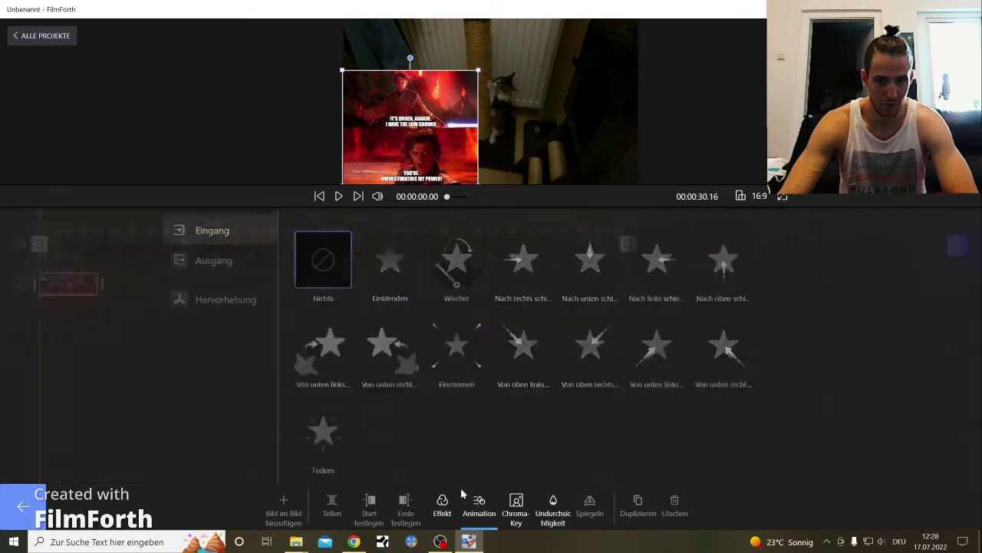
pyautogui.click(385, 259)
pyautogui.moveTo(568, 467); pyautogui.dragTo(703, 466)
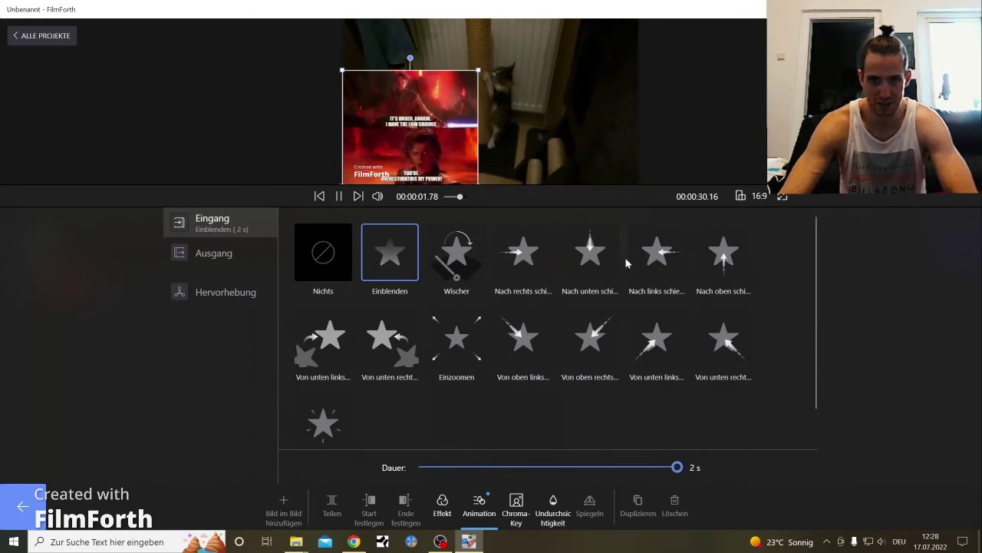
pyautogui.click(43, 503)
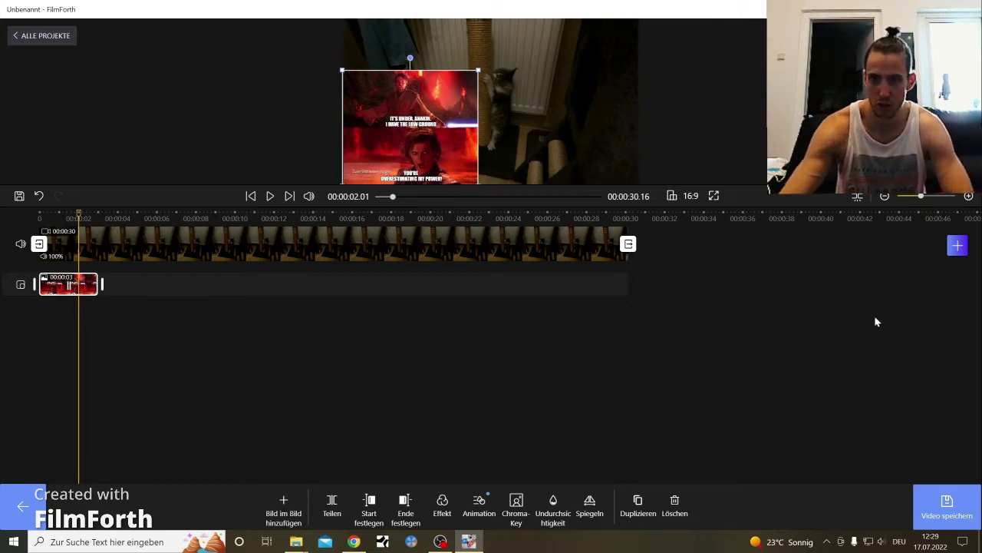
# Step: Start a watermarked export, trying 4K and then dismissing the Premium upsell
pyautogui.click(947, 507)
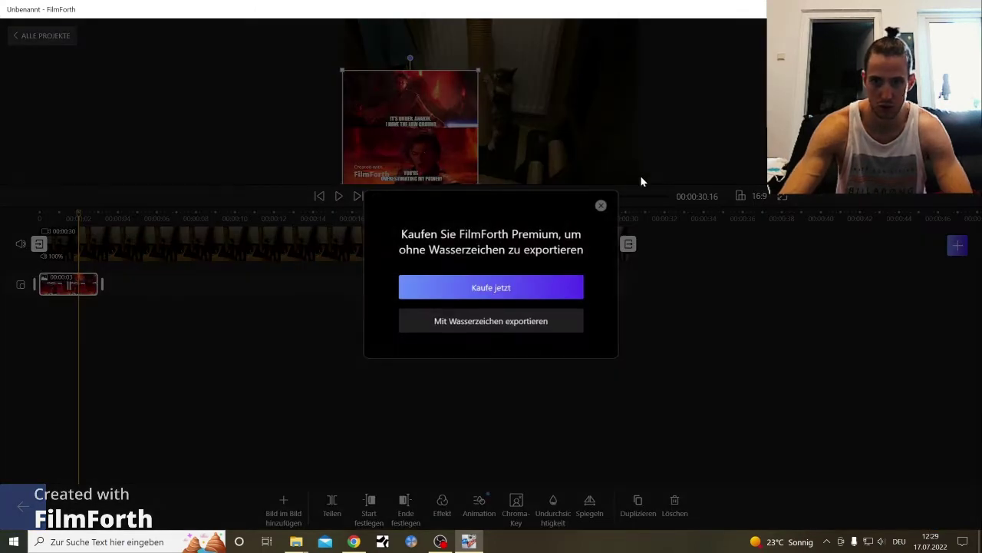
pyautogui.click(520, 322)
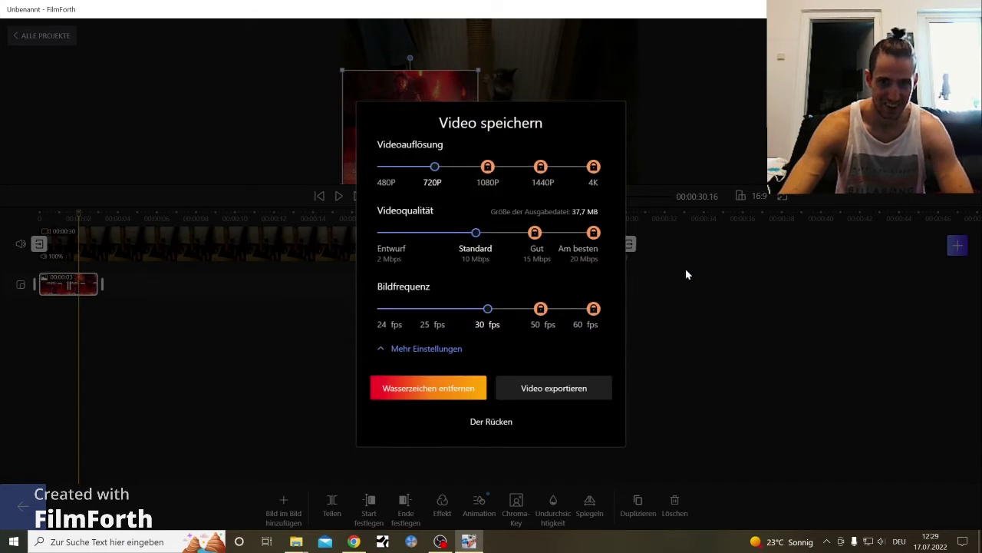
pyautogui.click(594, 167)
pyautogui.click(653, 171)
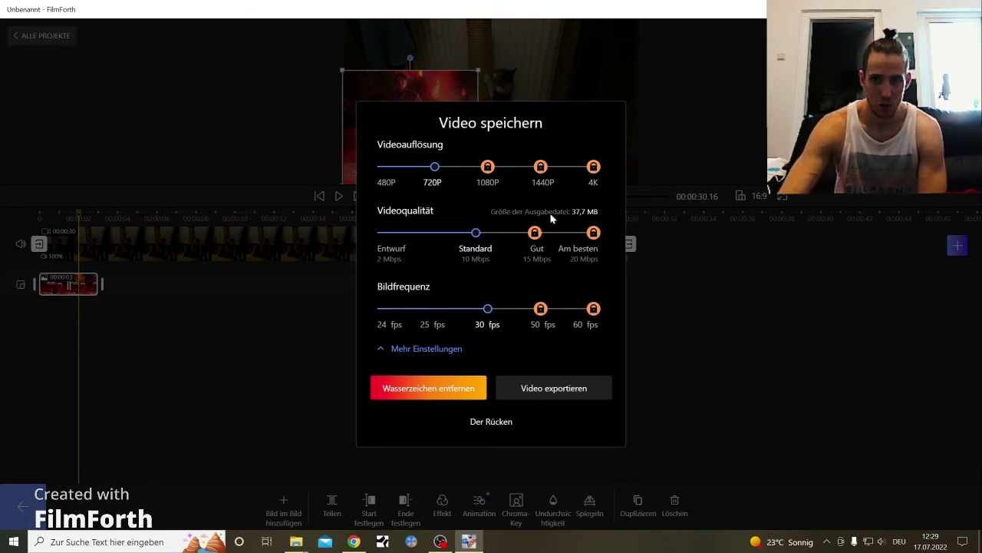
# Step: Under Mehr Einstellungen, set the audio bitrate to 320 Kbps
pyautogui.click(443, 346)
pyautogui.click(580, 413)
pyautogui.click(476, 444)
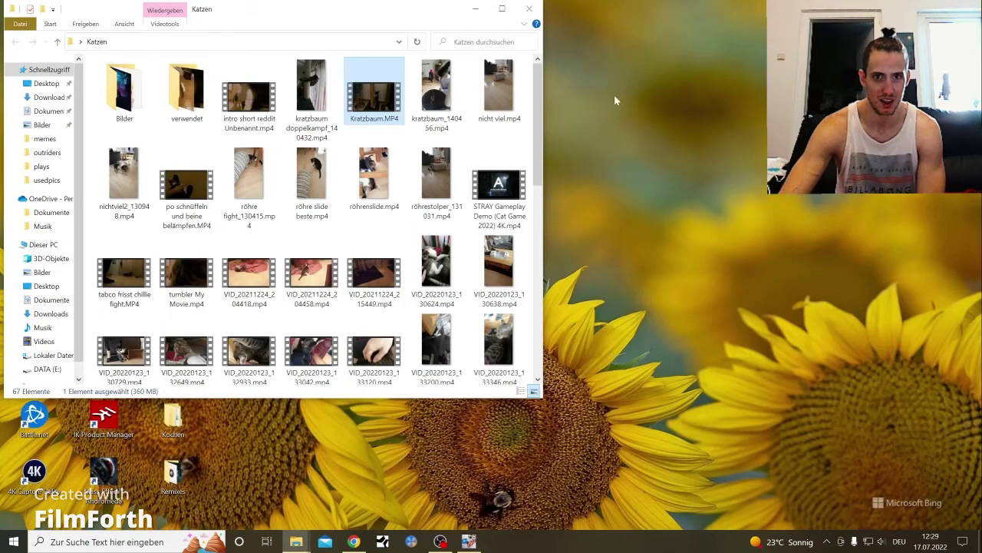
# Step: Minimize the Katzen folder and launch MiniTool MovieMaker, declining the 5.0.1 update
pyautogui.click(476, 8)
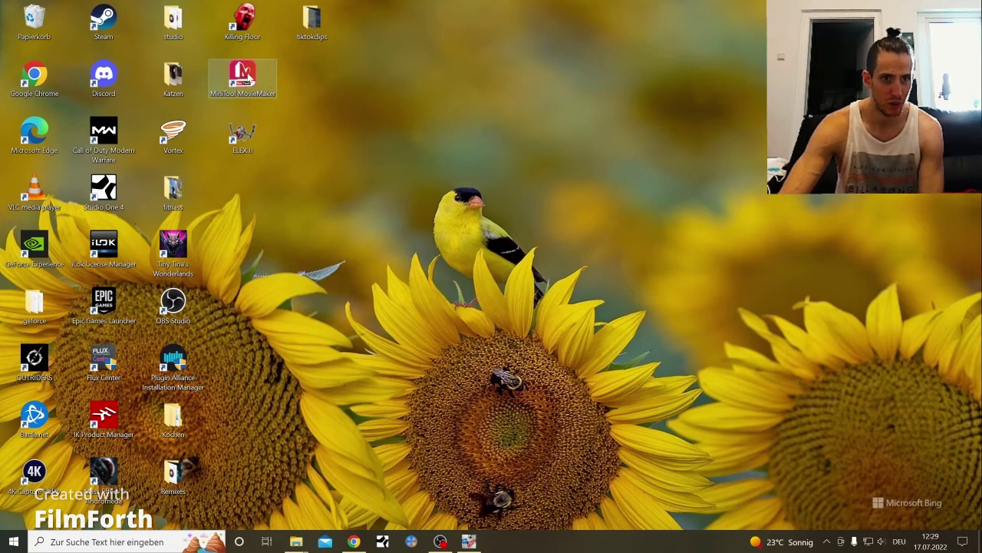
pyautogui.doubleClick(253, 77)
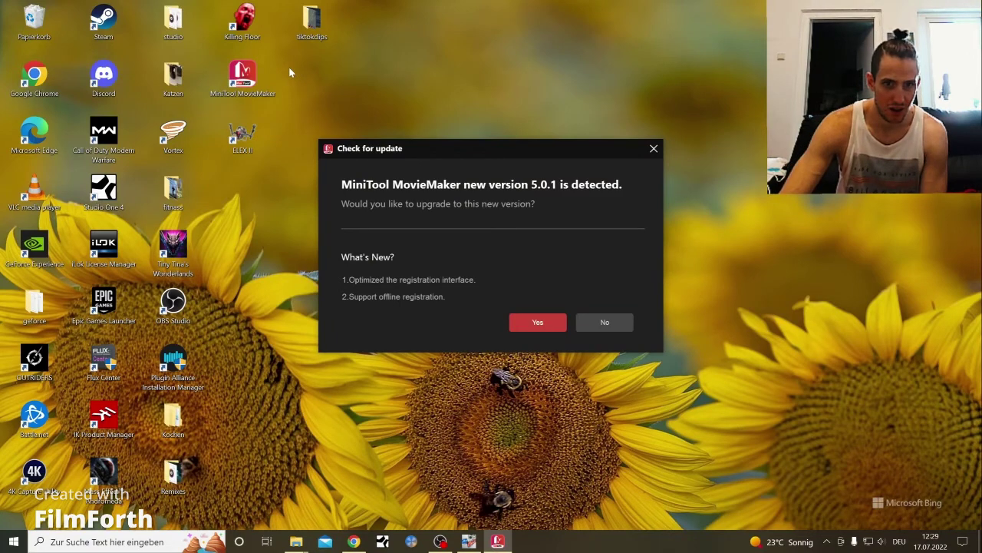
pyautogui.click(606, 323)
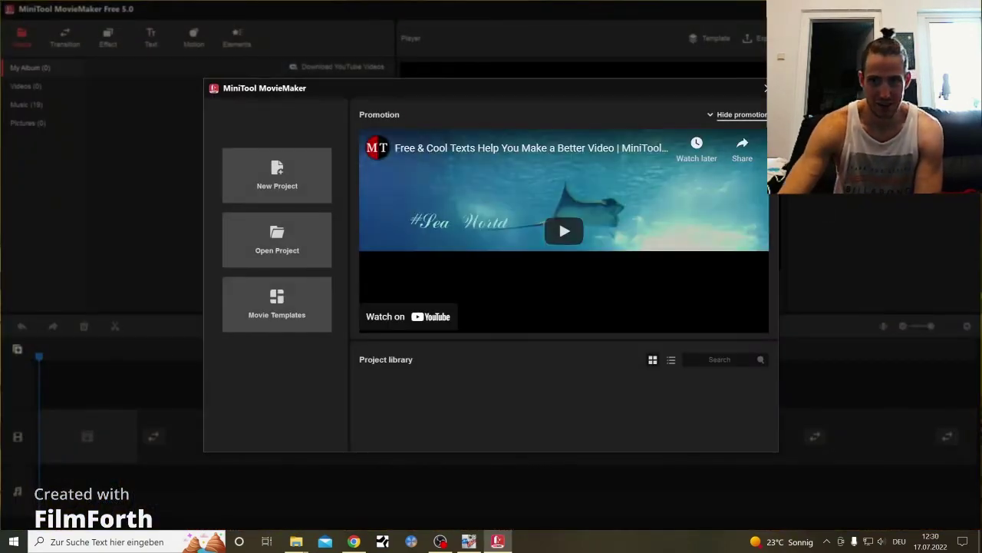
# Step: Close MiniTool's start screen and Register plans, then quit it with Alt+F4
pyautogui.click(763, 88)
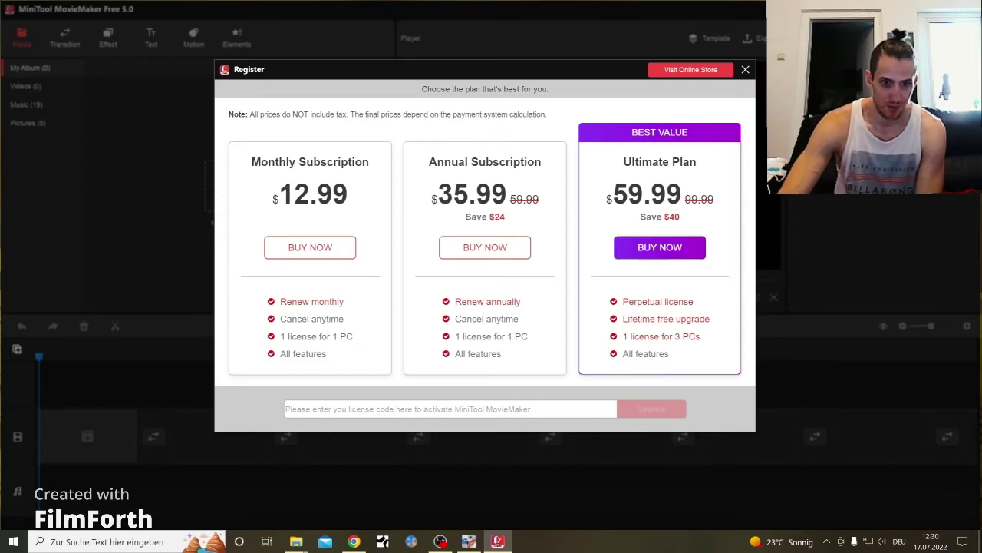
pyautogui.click(745, 69)
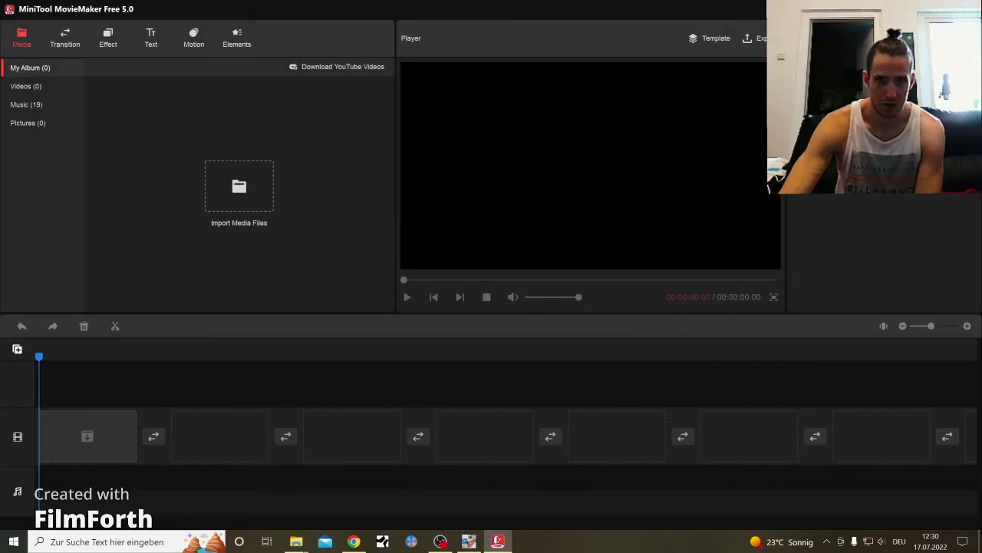
pyautogui.hotkey('alt', 'F4')
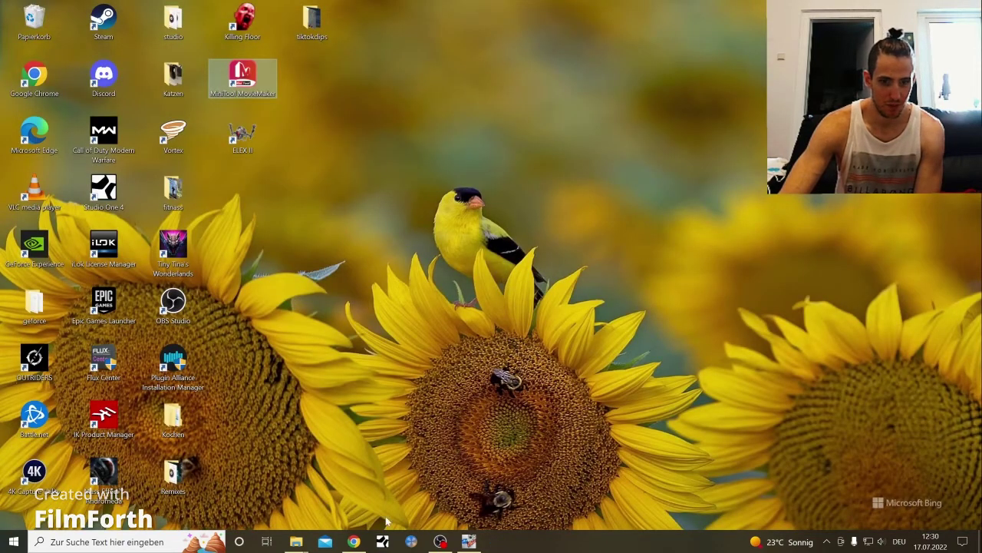
# Step: Open Kratzbaum.MP4 from the Katzen folder in Movie Maker via Öffnen mit
pyautogui.moveTo(296, 541)
pyautogui.click(350, 487)
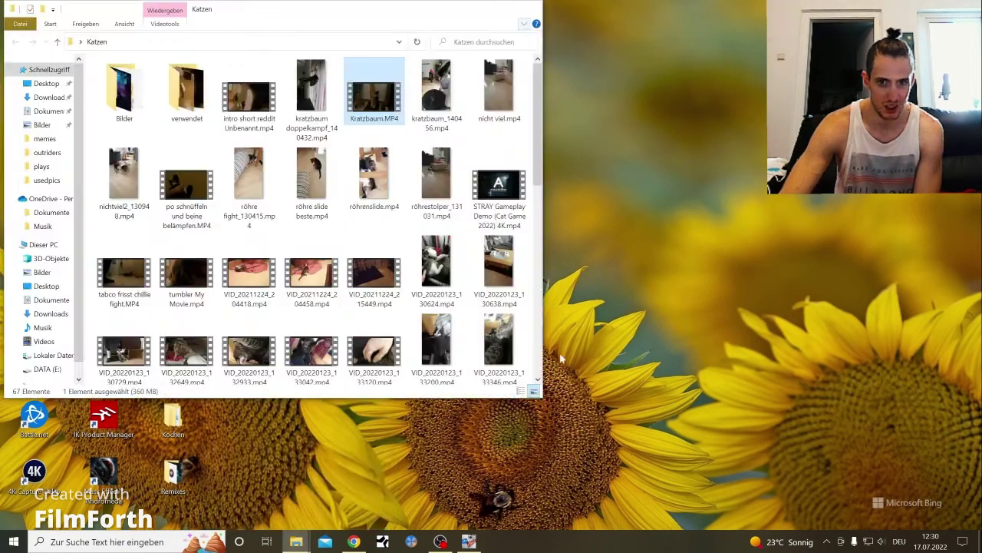
pyautogui.rightClick(376, 97)
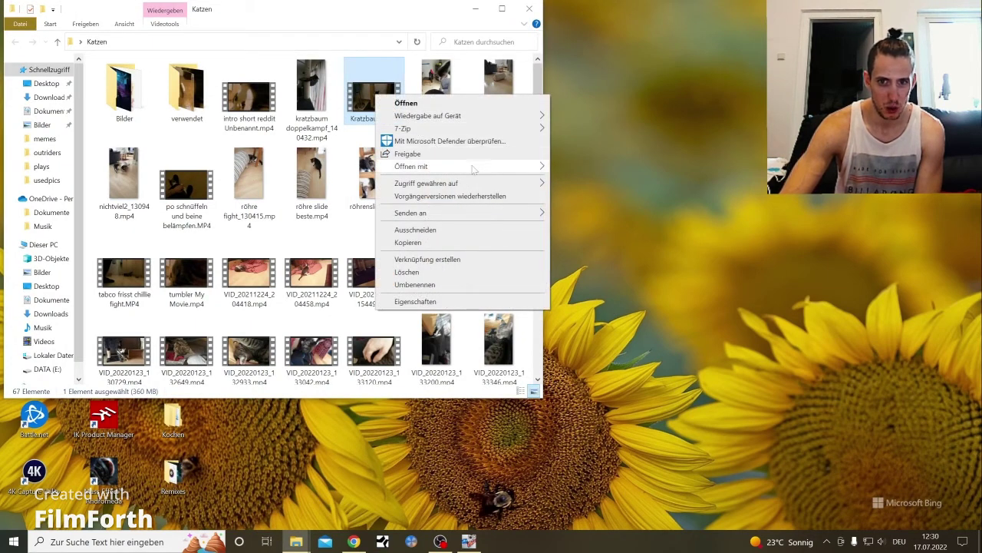
pyautogui.moveTo(501, 172)
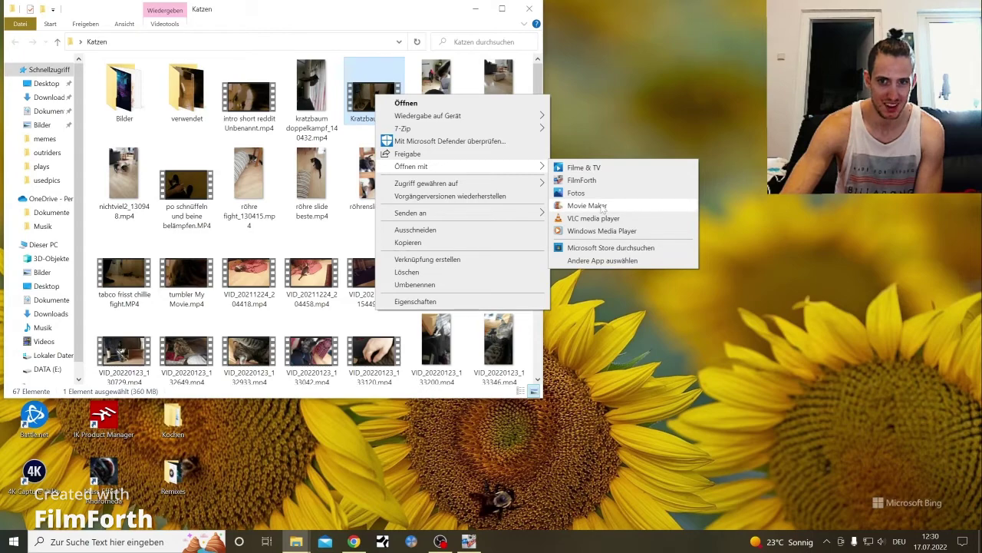
pyautogui.click(587, 206)
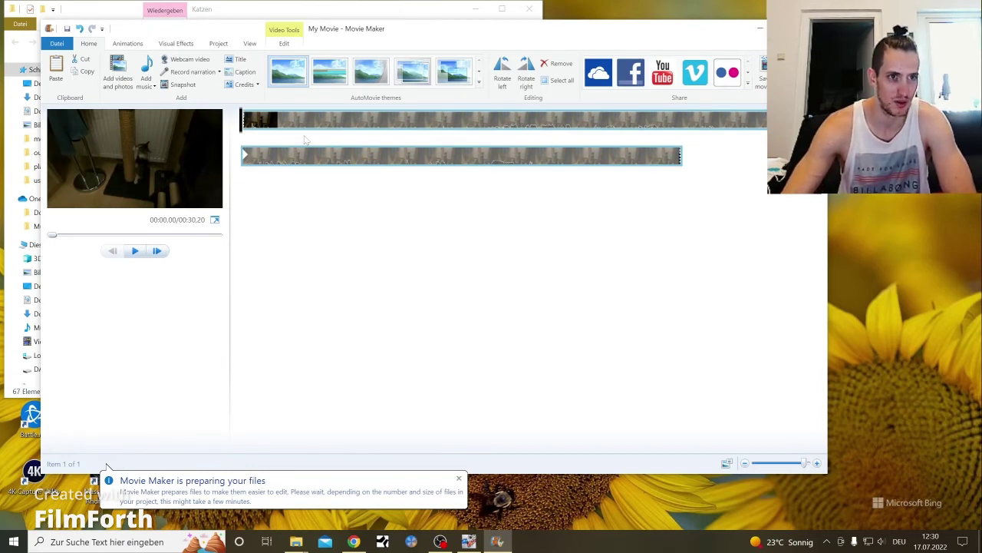
# Step: Add the Star Wars meme picture from Bilder > memes and reposition its clip on the timeline
pyautogui.click(118, 73)
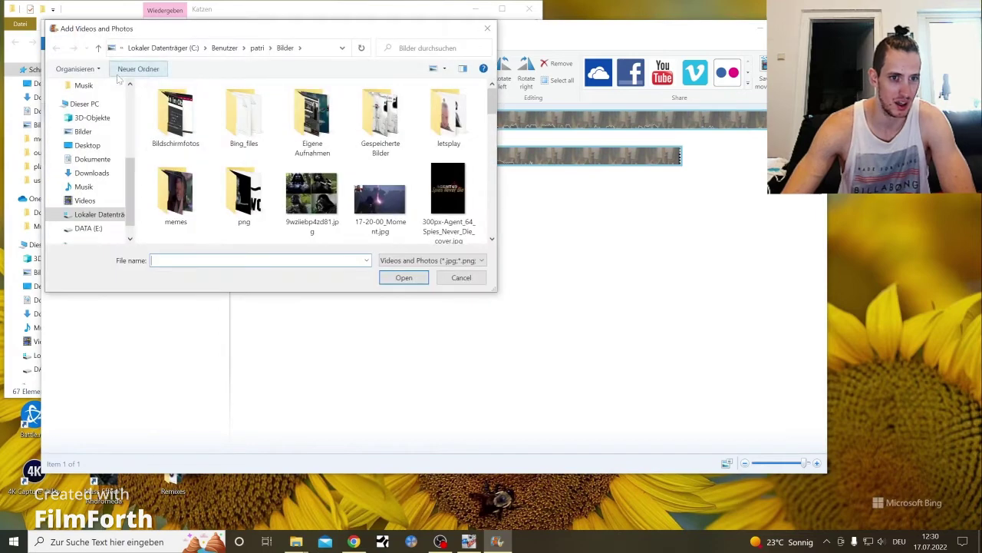
pyautogui.scroll(2, 98, 126)
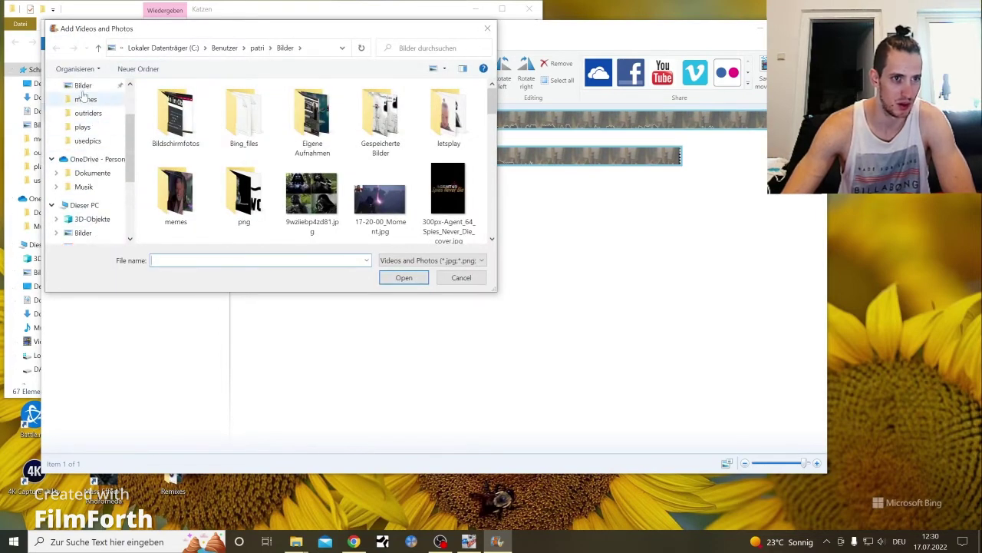
pyautogui.doubleClick(200, 197)
pyautogui.doubleClick(311, 123)
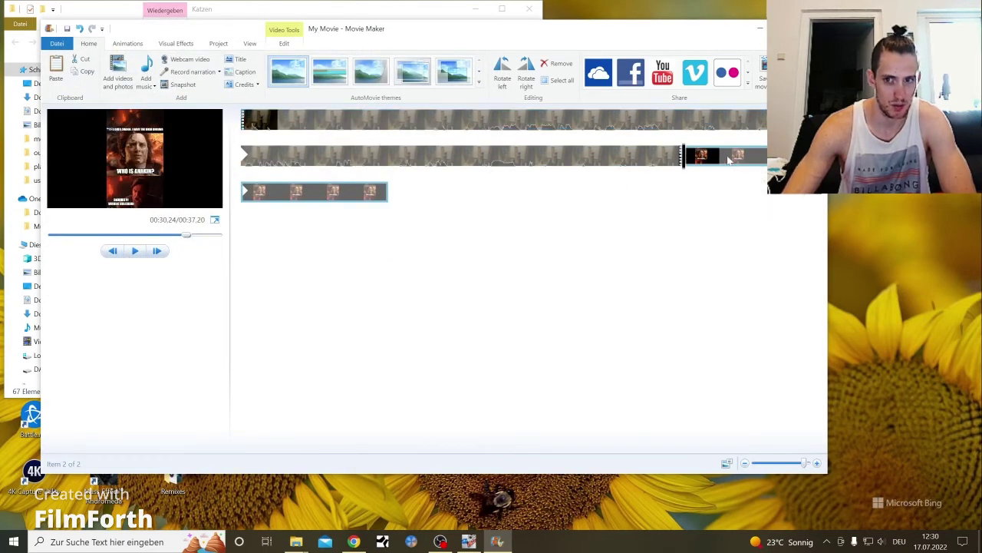
pyautogui.moveTo(688, 157); pyautogui.dragTo(536, 193)
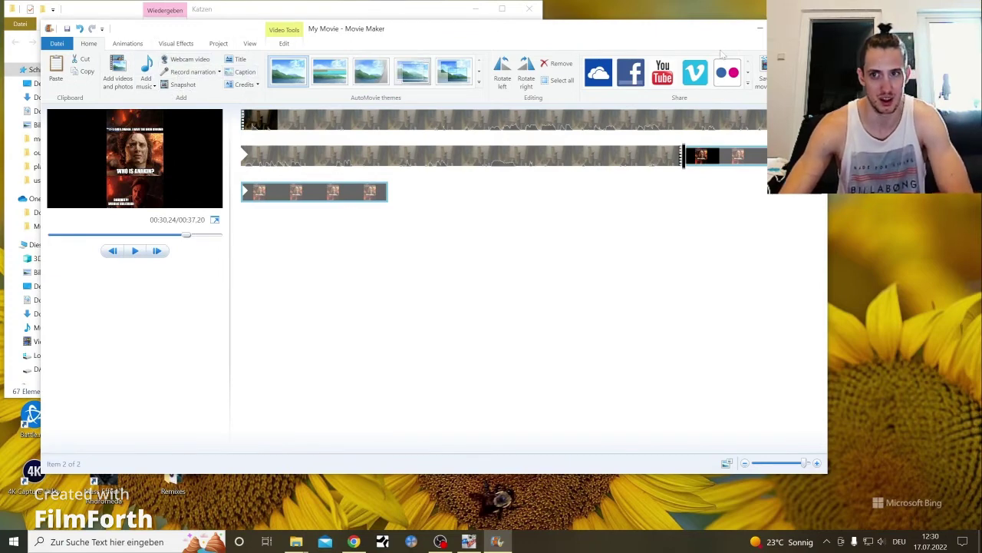
# Step: Quit Movie Maker without saving, return to FilmForth's editor, and dismiss the Premium offer
pyautogui.hotkey('alt', 'F4')
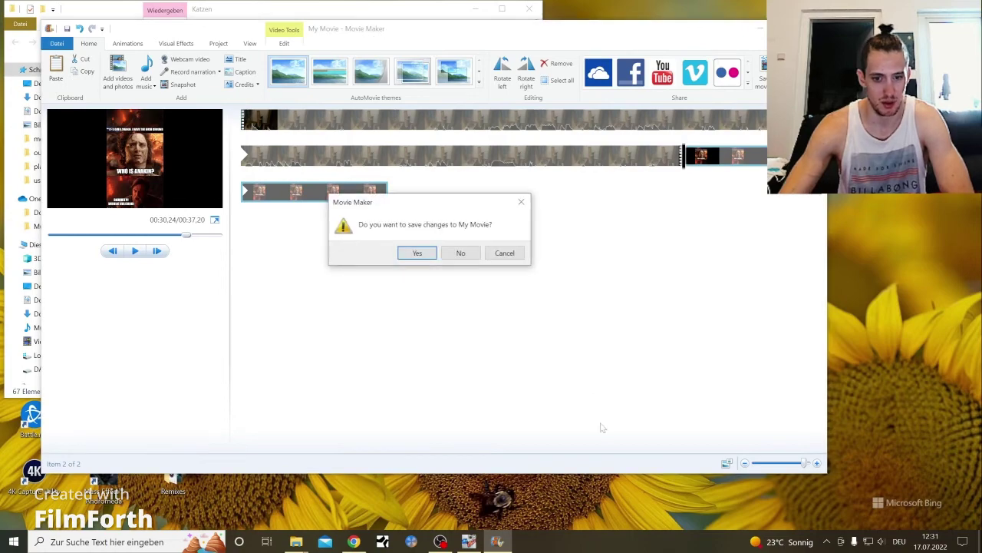
pyautogui.click(461, 253)
pyautogui.click(471, 539)
pyautogui.click(491, 478)
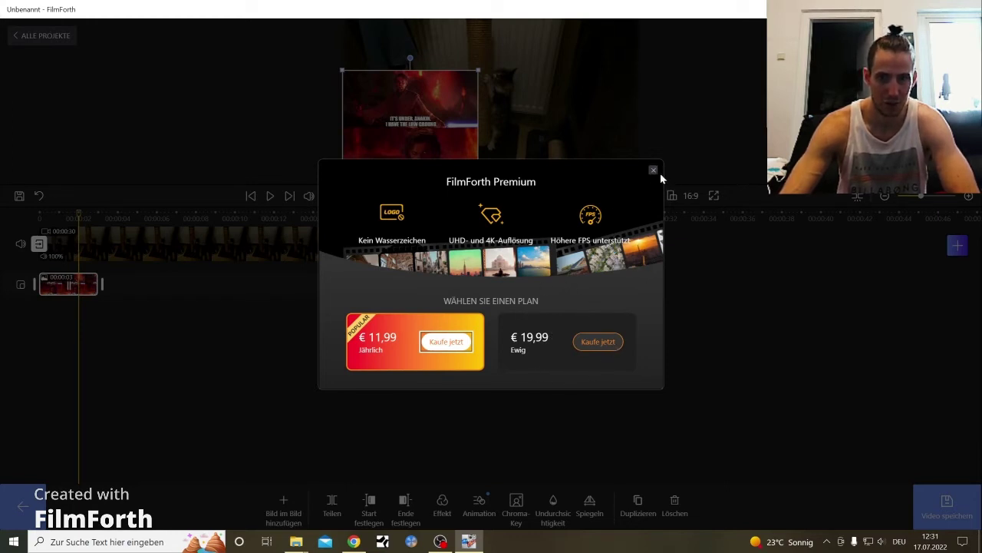
pyautogui.click(653, 170)
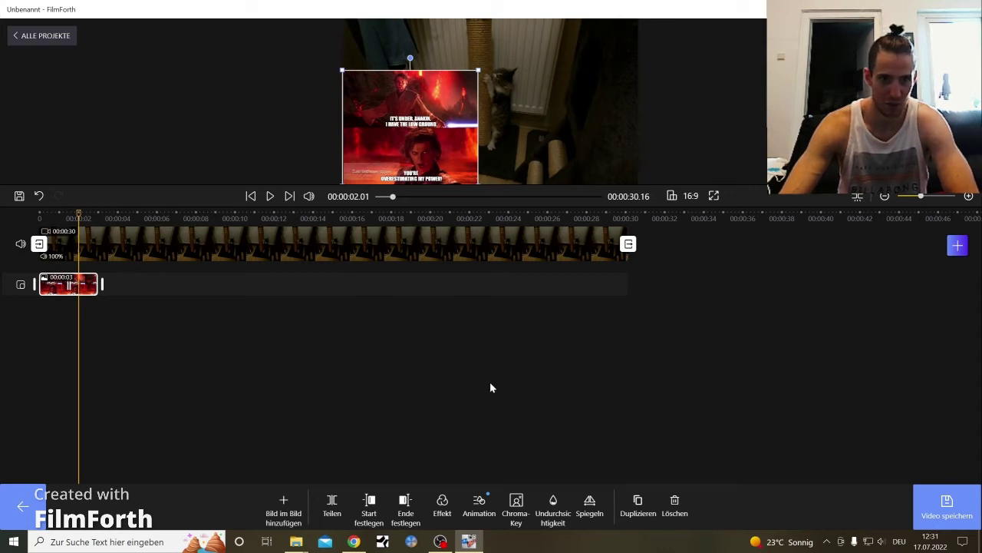
pyautogui.moveTo(445, 542)
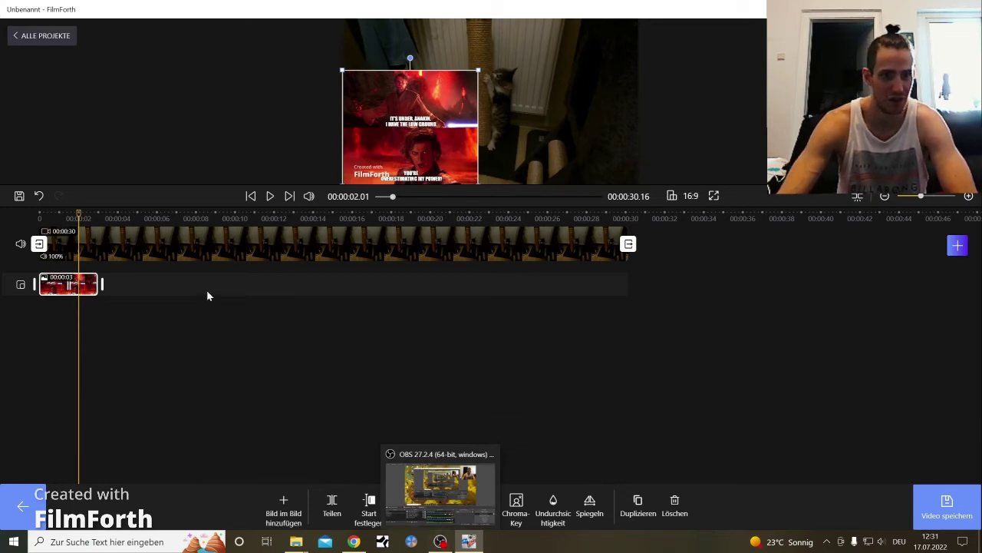
pyautogui.click(270, 196)
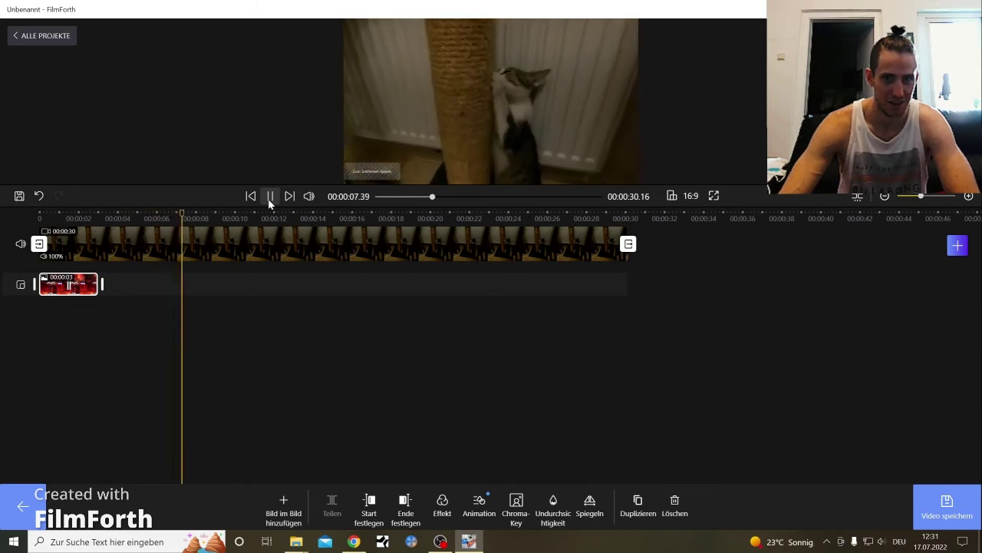
pyautogui.click(269, 197)
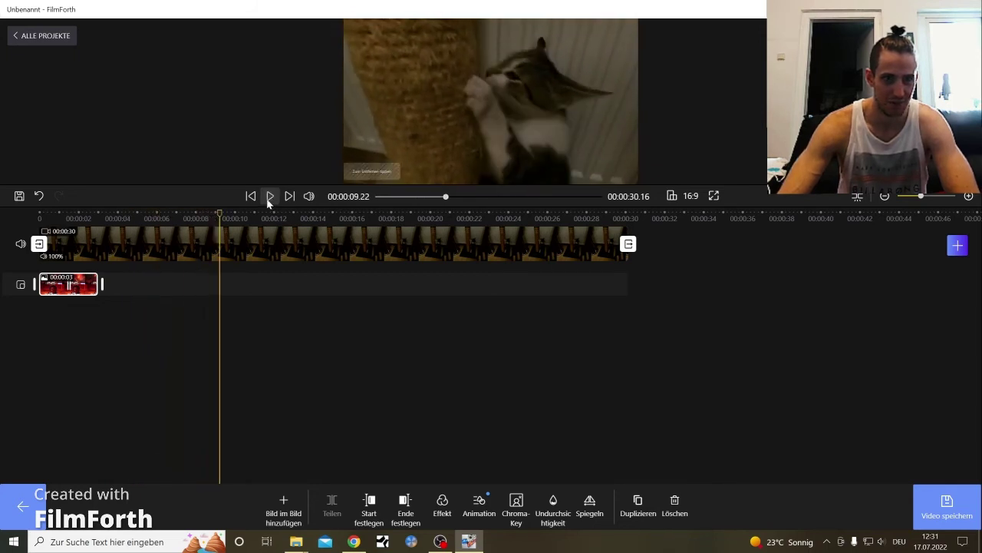
# Step: Drag the cat clip's Lautstärke slider to 0%, then play the muted preview
pyautogui.click(296, 245)
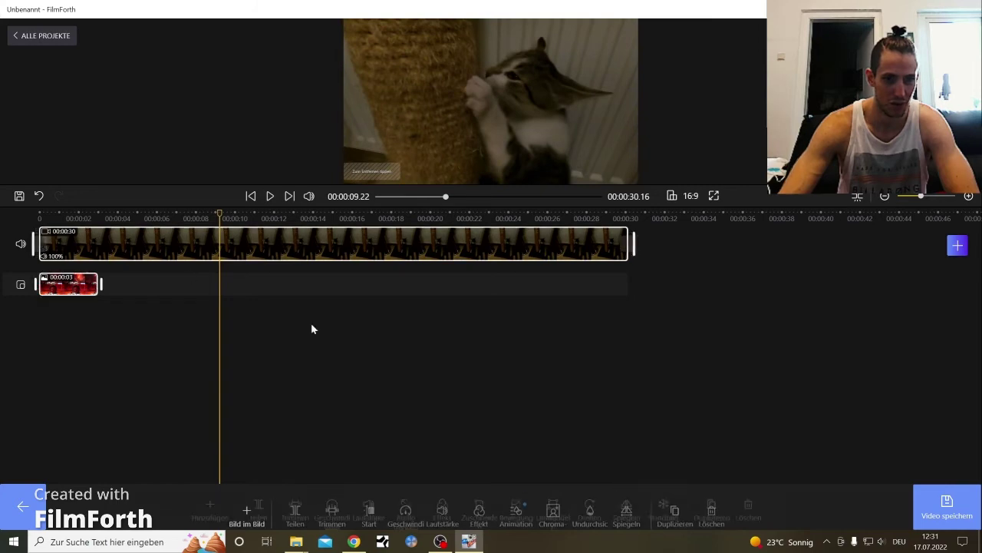
pyautogui.click(368, 506)
pyautogui.moveTo(475, 314); pyautogui.dragTo(145, 422)
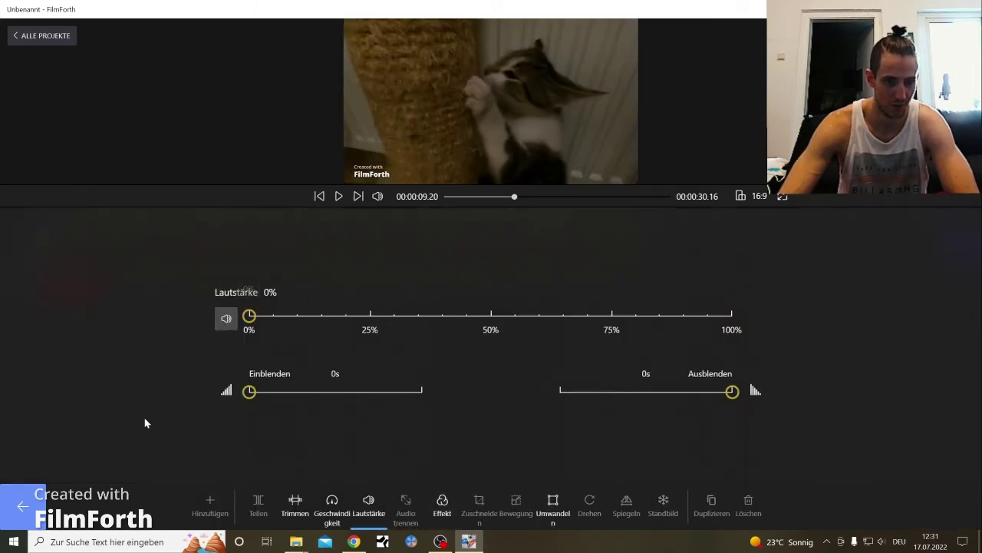
pyautogui.click(23, 507)
pyautogui.click(271, 196)
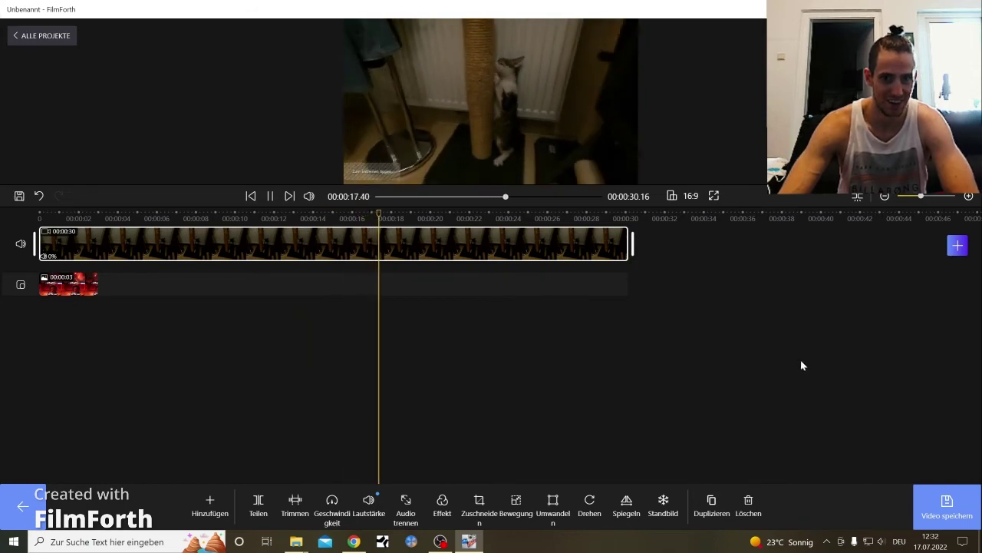
# Step: Watch the muted preview full screen, then exit full screen and pause it
pyautogui.click(714, 196)
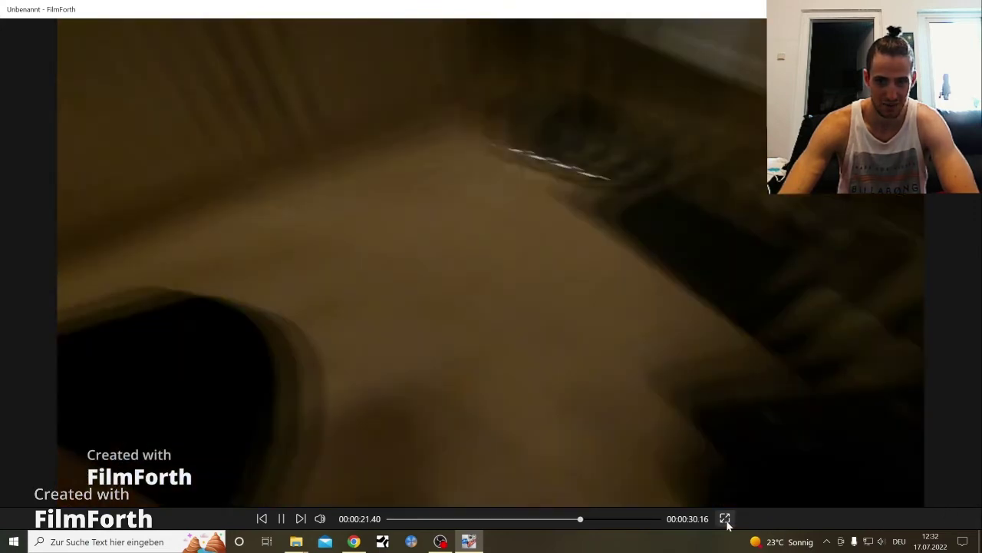
pyautogui.click(725, 518)
pyautogui.click(269, 198)
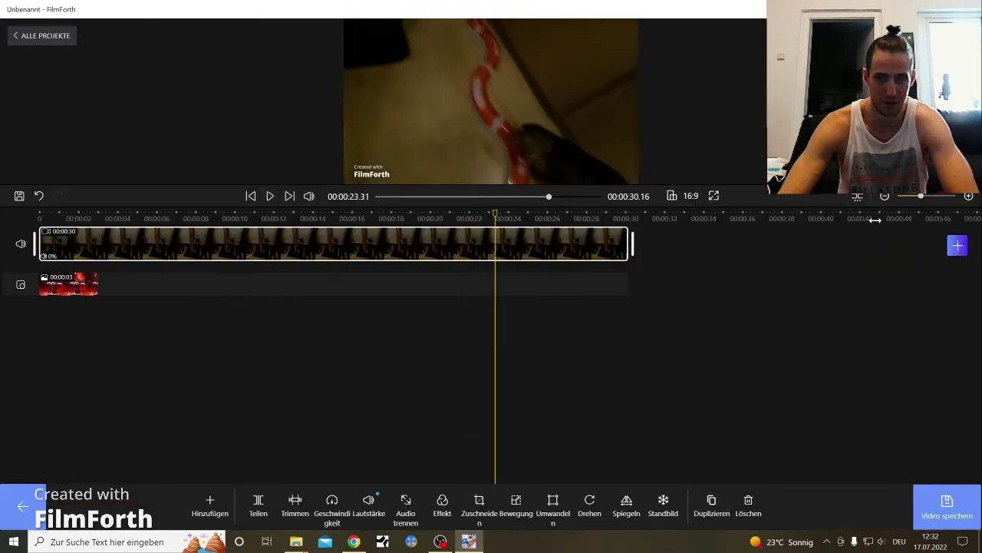
# Step: Quit FilmForth with Alt+F4, cancelling once with Nein before confirming with Ja
pyautogui.hotkey('alt', 'F4')
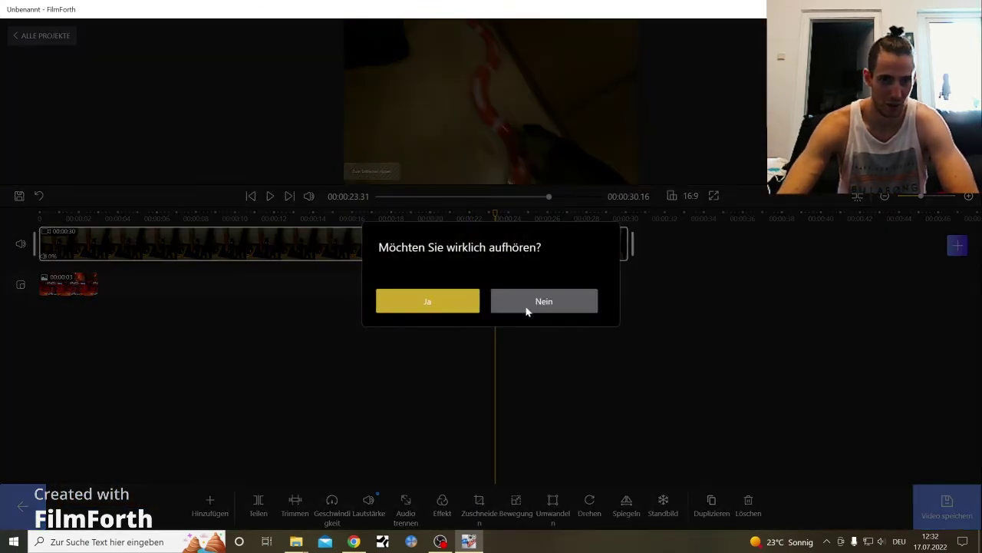
pyautogui.click(541, 302)
pyautogui.hotkey('alt', 'F4')
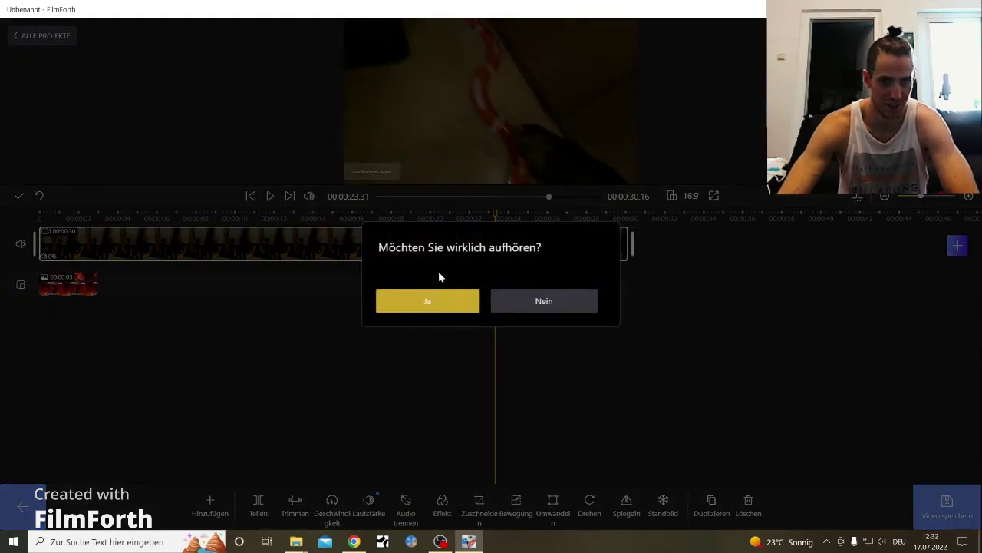
pyautogui.click(427, 299)
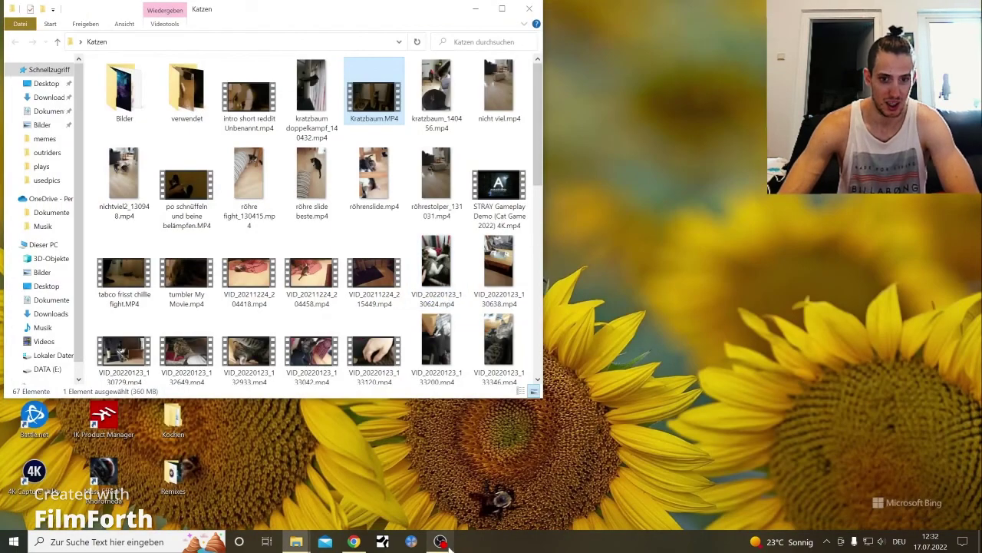
# Step: Minimise the OBS window and bring the Katzen folder window to the front
pyautogui.click(449, 541)
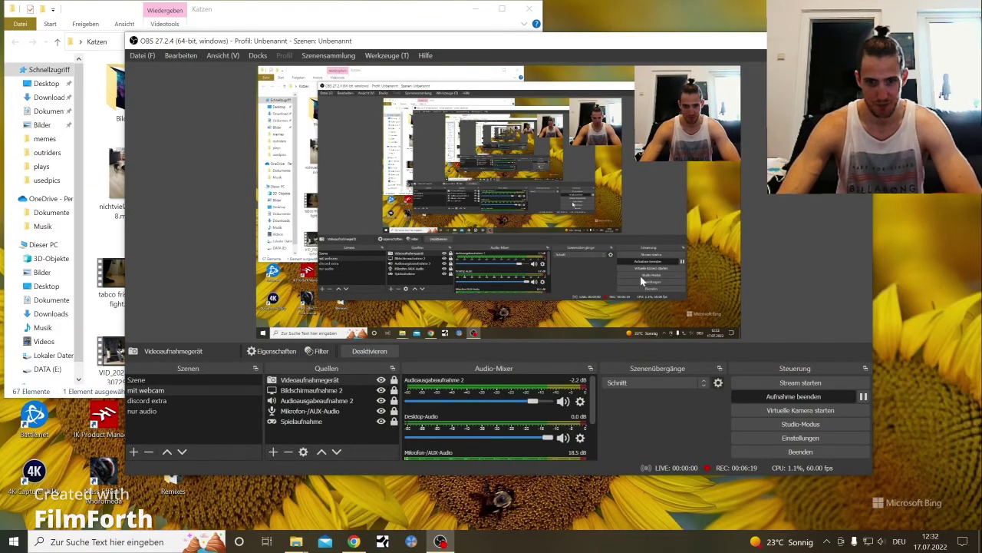
pyautogui.click(678, 41)
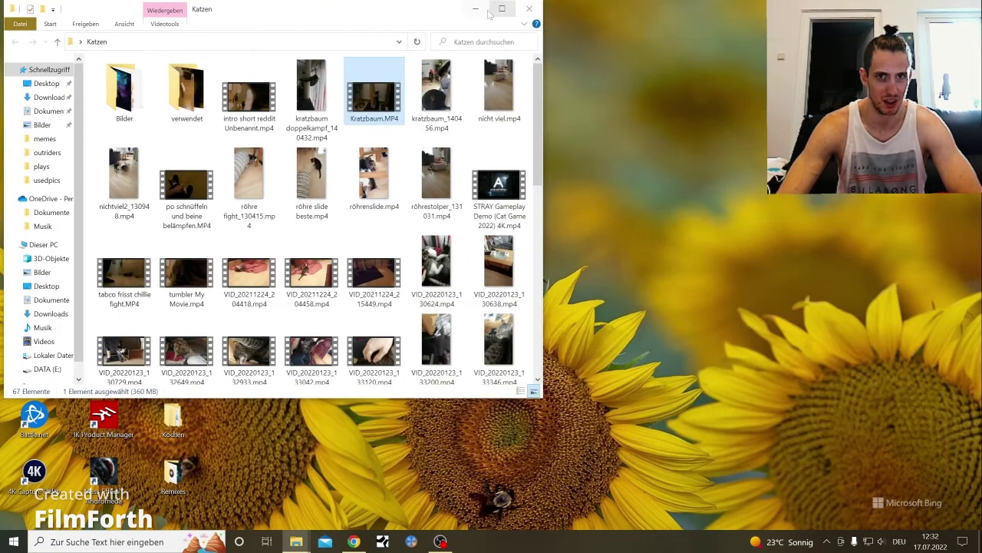
pyautogui.click(475, 9)
pyautogui.moveTo(296, 541)
pyautogui.click(342, 457)
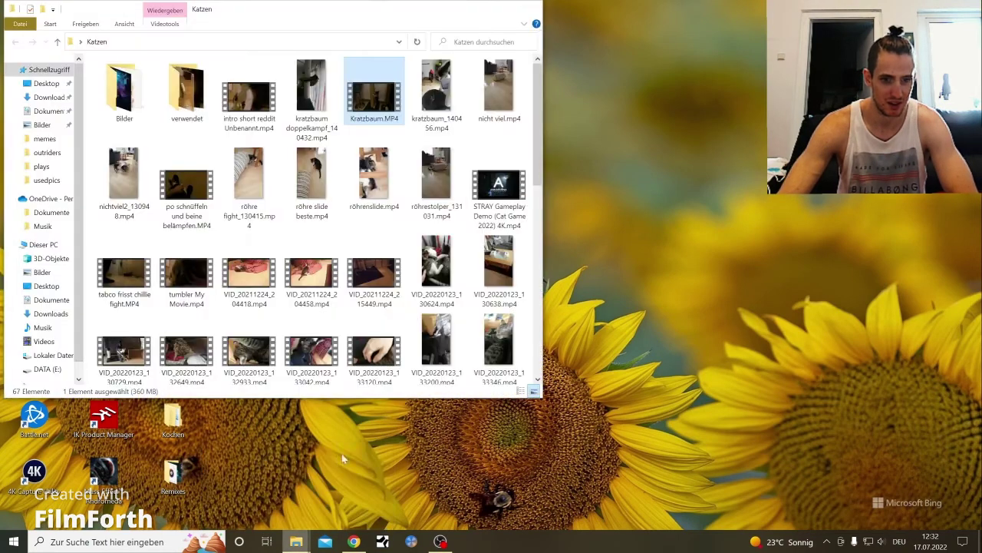
# Step: Open Kratzbaum.MP4 with FilmForth via Öffnen mit
pyautogui.rightClick(368, 100)
pyautogui.moveTo(476, 167)
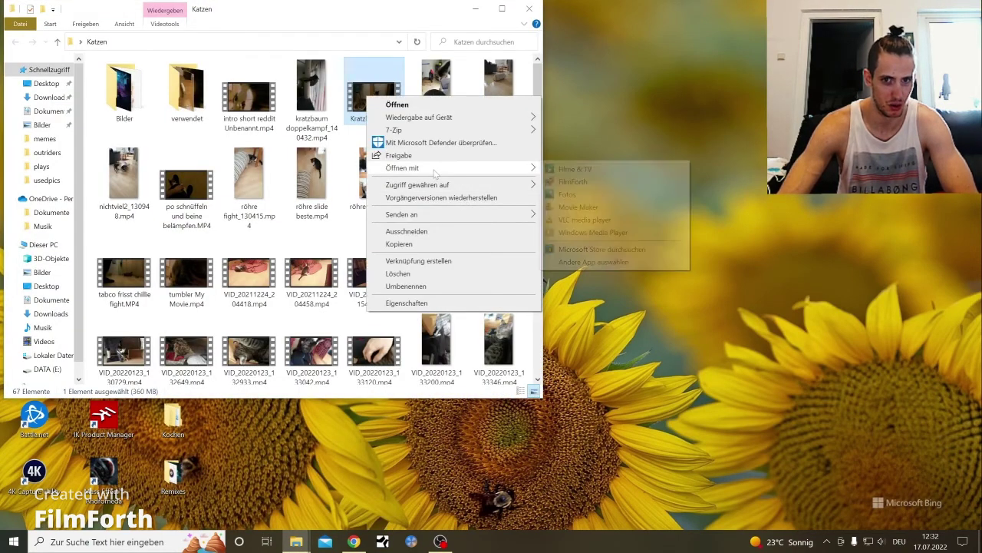
pyautogui.click(585, 183)
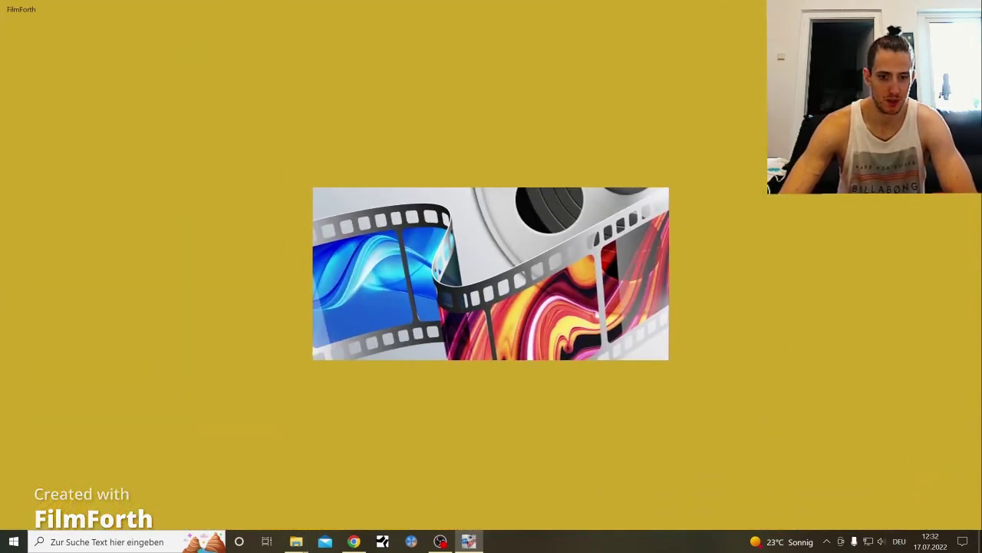
# Step: Browse FilmForth's Microsoft Store page in Chrome, then switch back to FilmForth
pyautogui.click(354, 541)
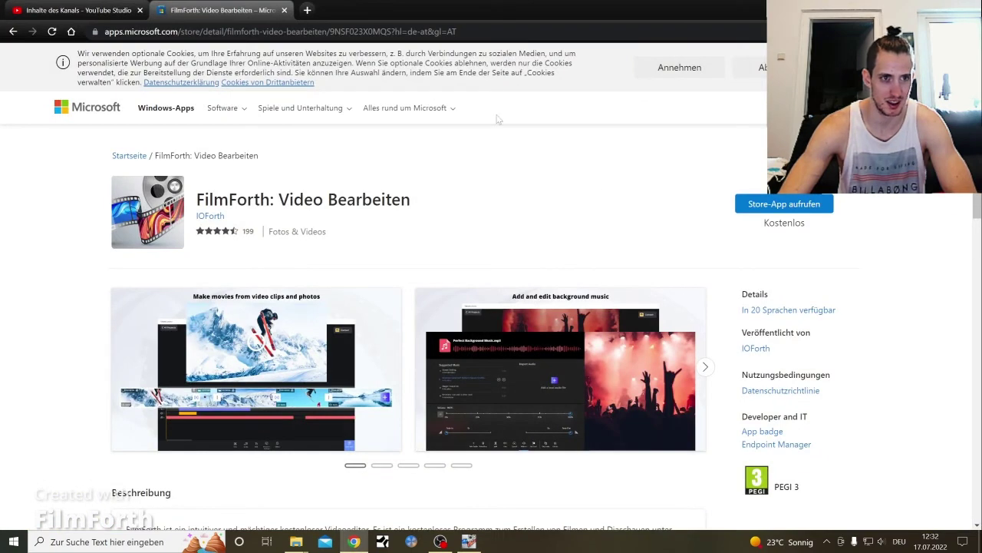
pyautogui.scroll(-2, 468, 214)
pyautogui.scroll(2, 469, 214)
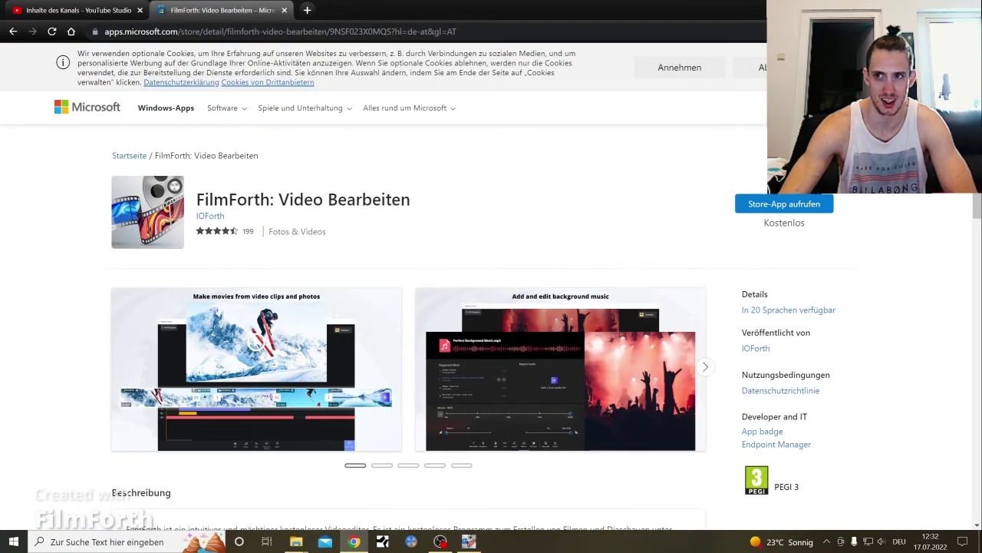
pyautogui.hotkey('alt', 'Tab')
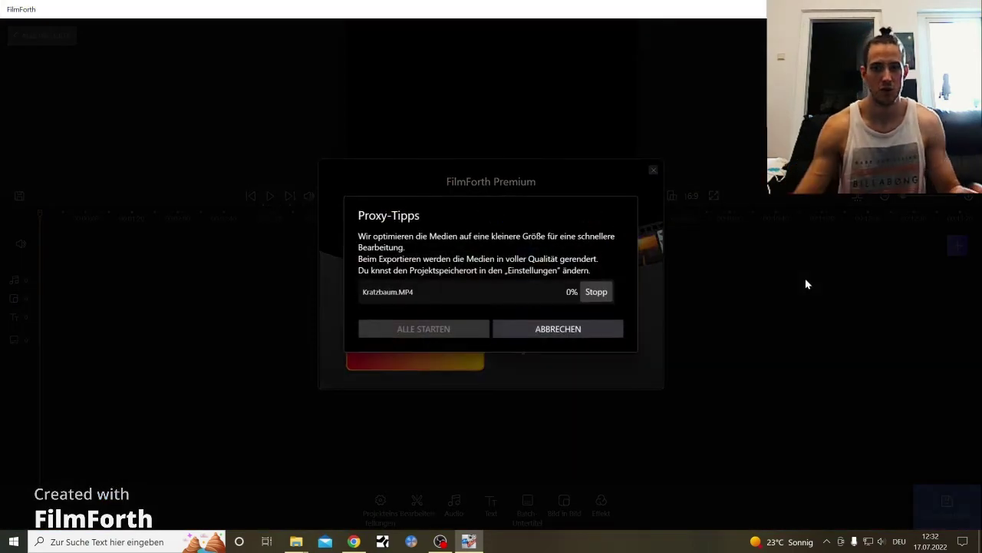
# Step: Stop the Kratzbaum.MP4 proxy job, then restart all proxies with ALLE STARTEN
pyautogui.click(596, 292)
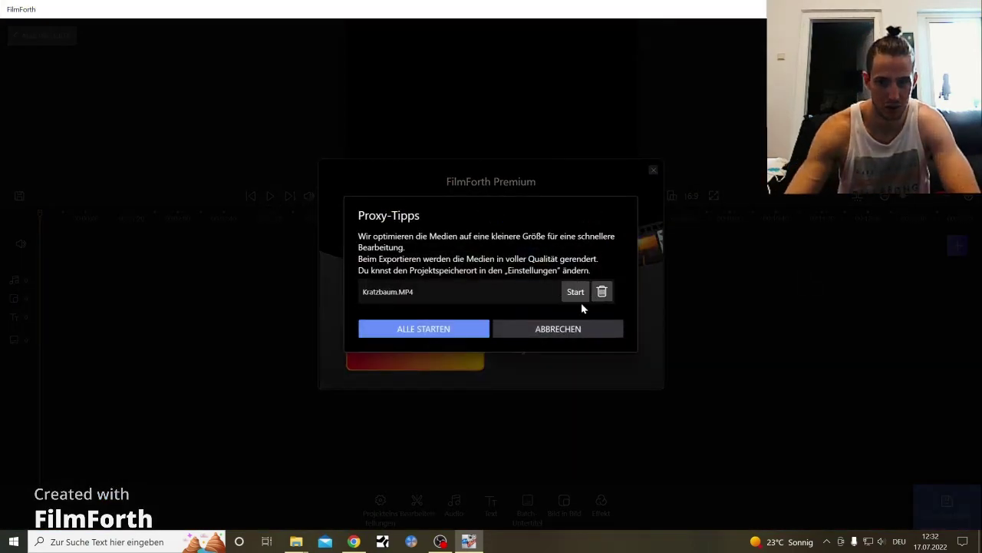
pyautogui.click(449, 330)
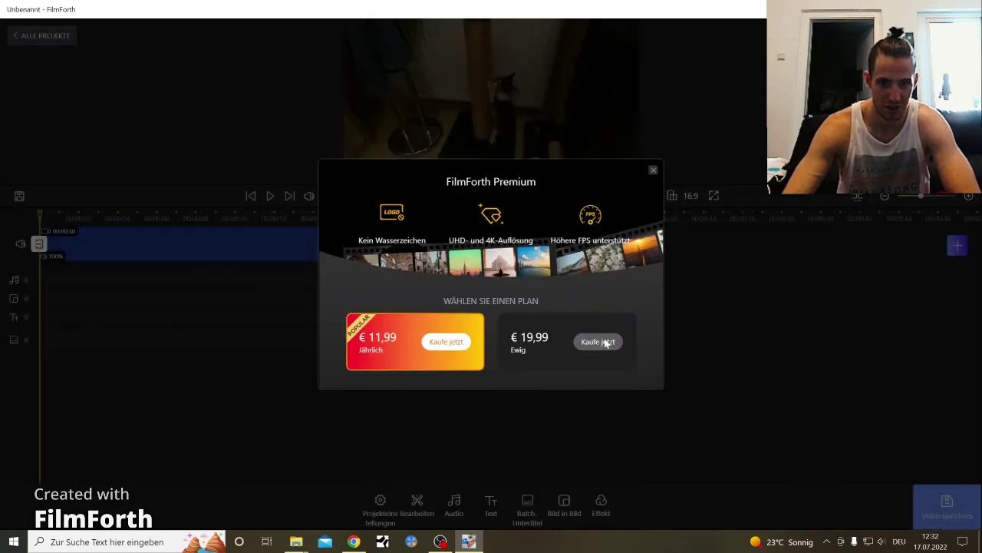
# Step: Choose Kaufe jetzt under the €19,99 Ewig lifetime Premium plan
pyautogui.click(604, 340)
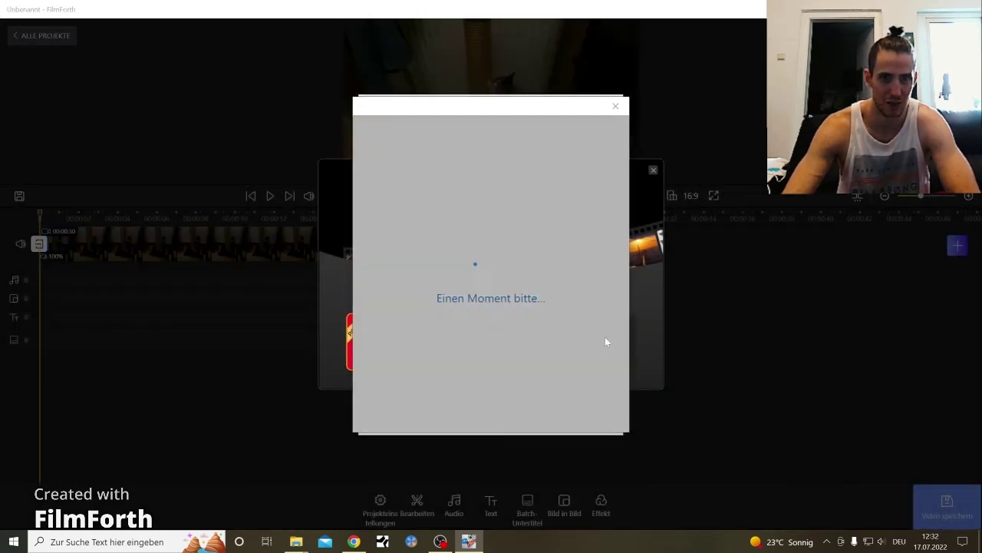